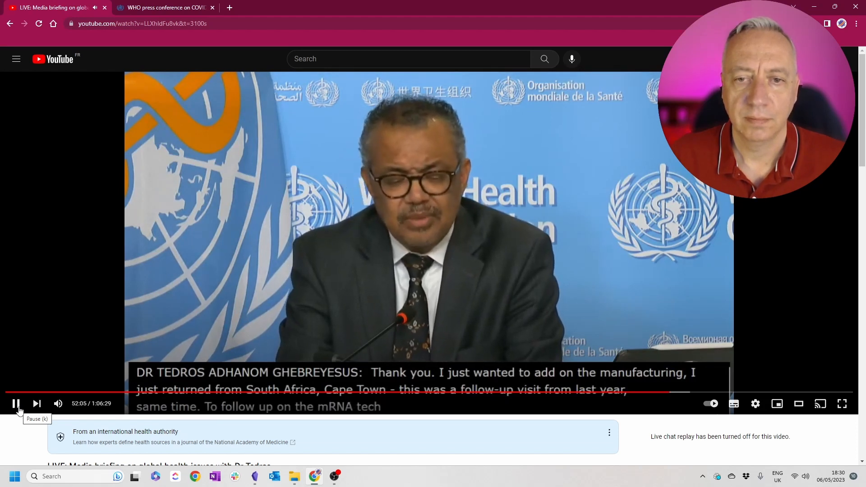
Step: Pause the briefing video and examine the WHO press conference transcript from 00:50:02 to 00:54:39
{"action": "left_click", "coordinate": [18, 409]}
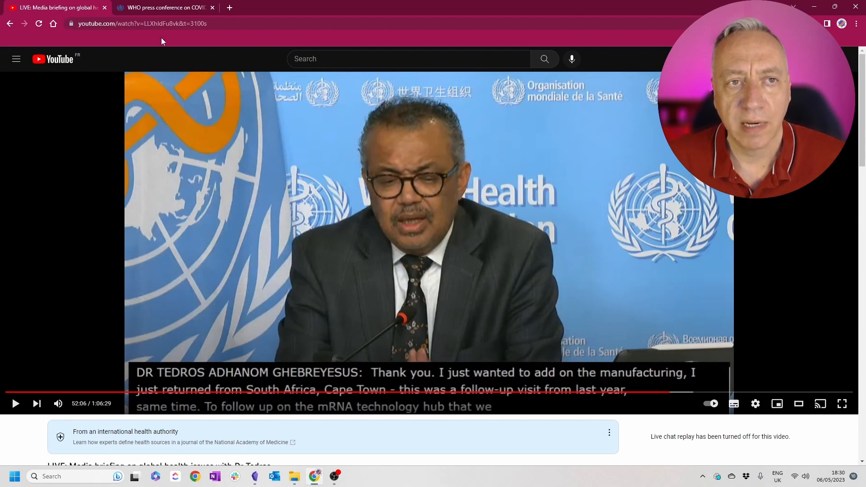
{"action": "left_click", "coordinate": [152, 6]}
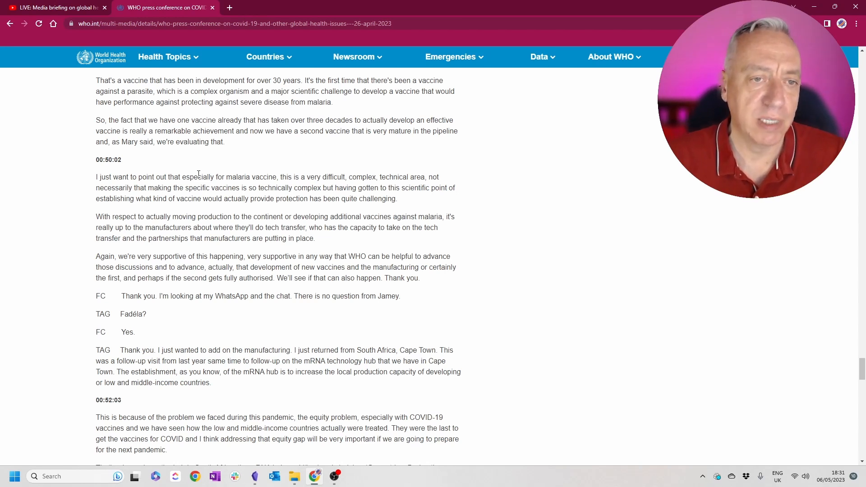
{"action": "scroll", "coordinate": [198, 175], "scroll_direction": "up", "scroll_amount": 2}
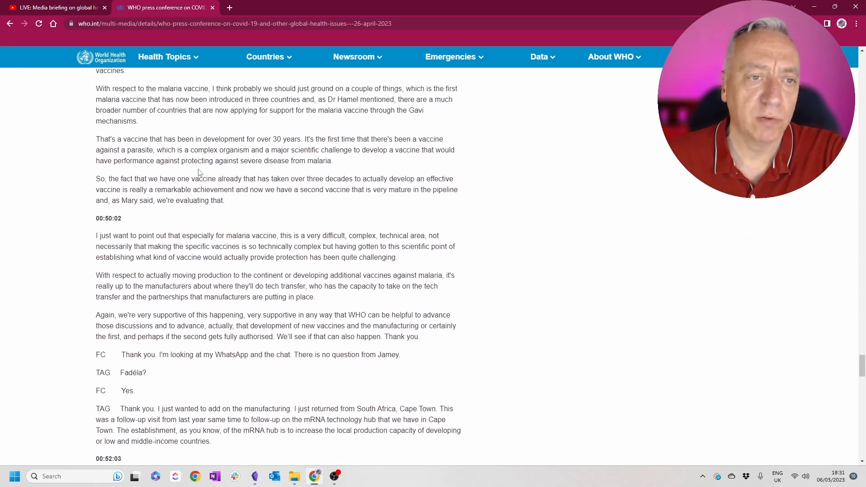
{"action": "scroll", "coordinate": [195, 175], "scroll_direction": "down", "scroll_amount": 2}
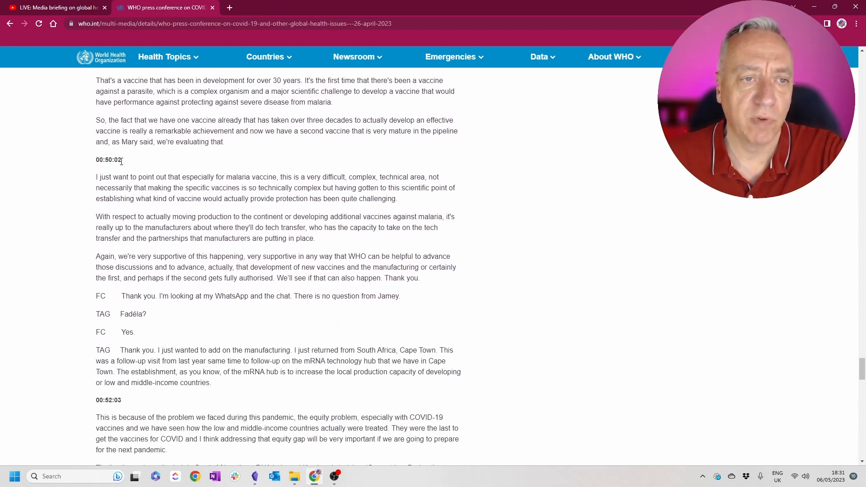
{"action": "scroll", "coordinate": [131, 164], "scroll_direction": "down", "scroll_amount": 1}
{"action": "scroll", "coordinate": [122, 143], "scroll_direction": "up", "scroll_amount": 1}
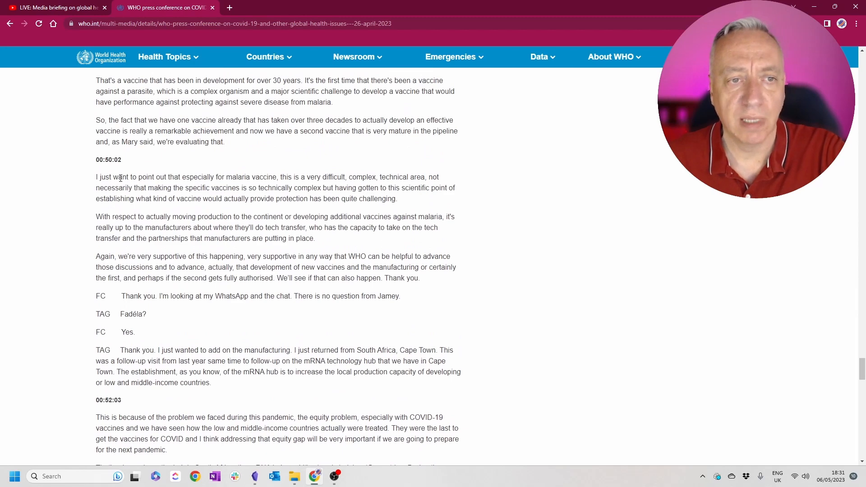
{"action": "left_click_drag", "start_coordinate": [100, 177], "coordinate": [229, 242]}
{"action": "scroll", "coordinate": [230, 315], "scroll_direction": "down", "scroll_amount": 3}
{"action": "scroll", "coordinate": [228, 241], "scroll_direction": "down", "scroll_amount": 2}
{"action": "left_click", "coordinate": [218, 239]}
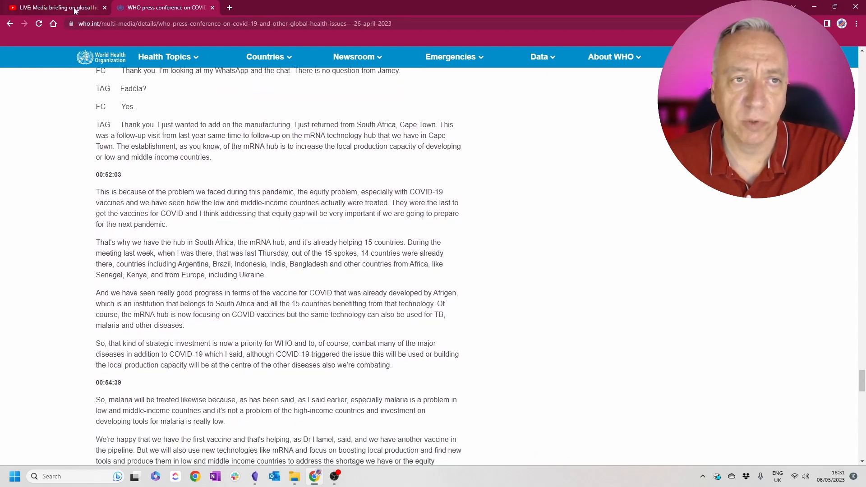
Step: Place the browser window side by side with Obsidian, and open and dismiss Whisper's audio recording controls
{"action": "mouse_move", "coordinate": [835, 7]}
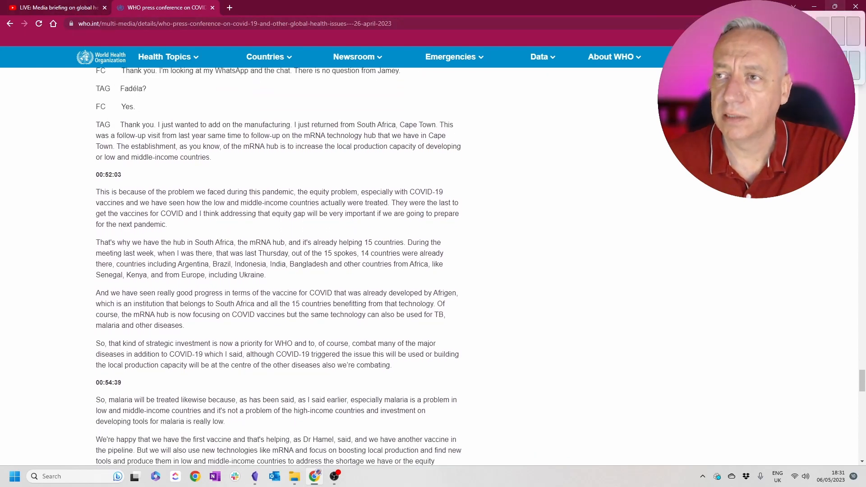
{"action": "left_click", "coordinate": [750, 31]}
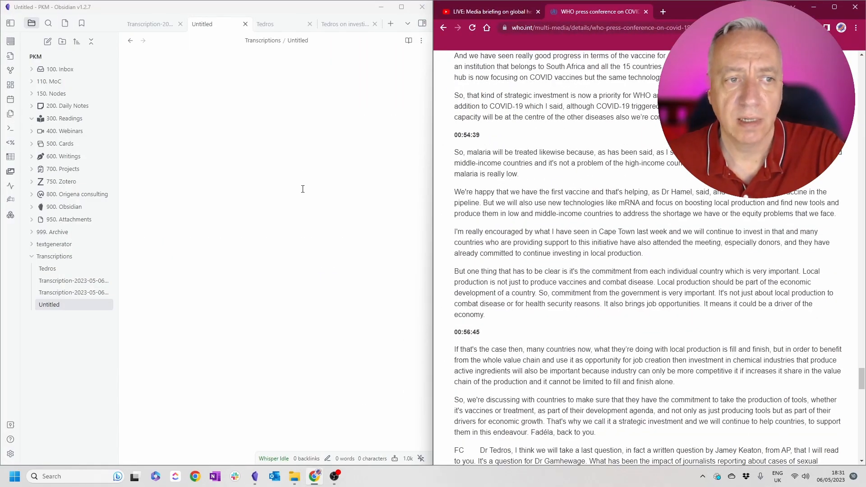
{"action": "left_click", "coordinate": [9, 186]}
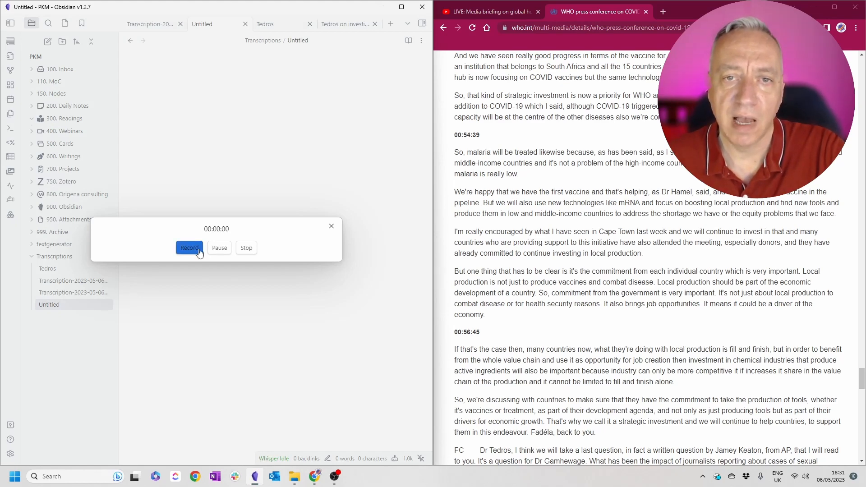
{"action": "left_click", "coordinate": [331, 226]}
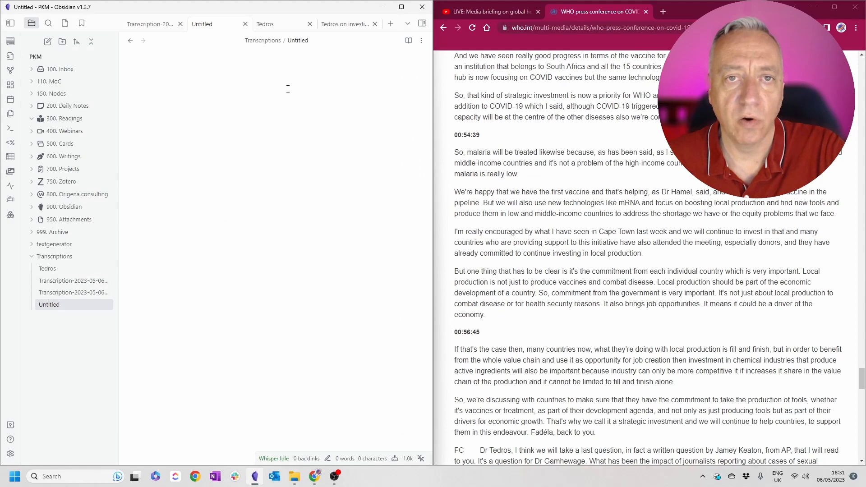
Step: Open the Tedros transcription note and compare it with the WHO transcript, highlighting the sentence about the mRNA hub's establishment
{"action": "left_click", "coordinate": [275, 26]}
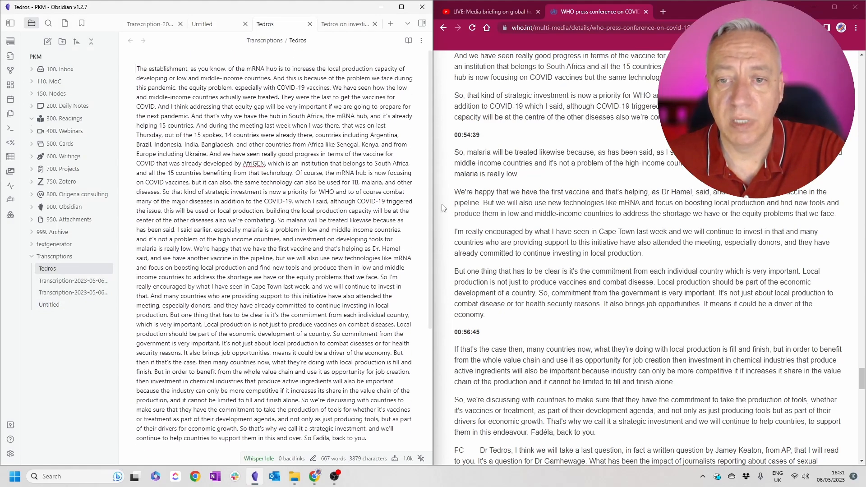
{"action": "scroll", "coordinate": [535, 182], "scroll_direction": "up", "scroll_amount": 3}
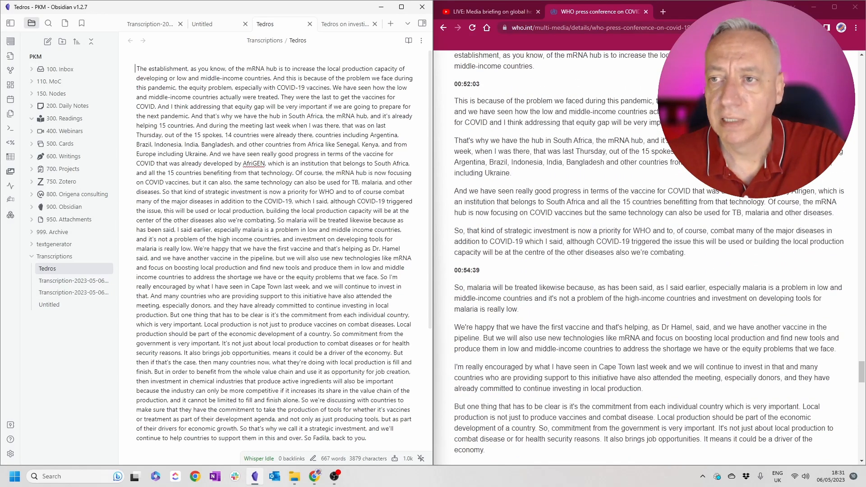
{"action": "scroll", "coordinate": [537, 101], "scroll_direction": "up", "scroll_amount": 1}
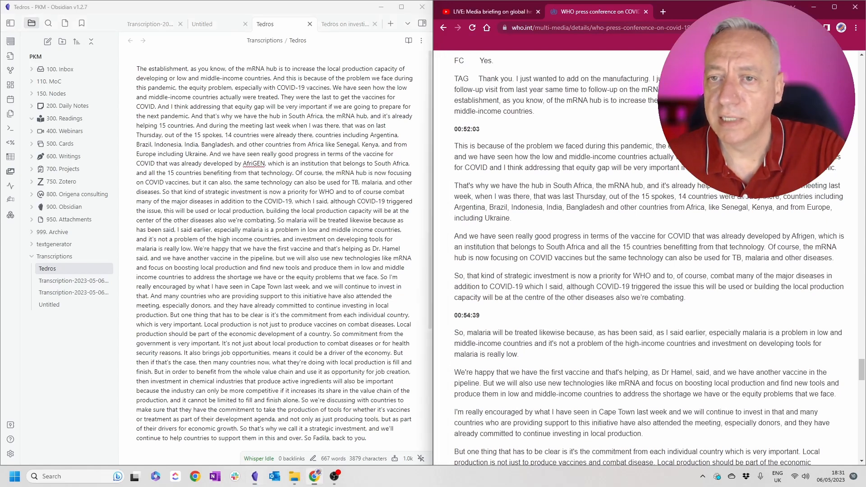
{"action": "left_click_drag", "start_coordinate": [454, 100], "coordinate": [635, 116]}
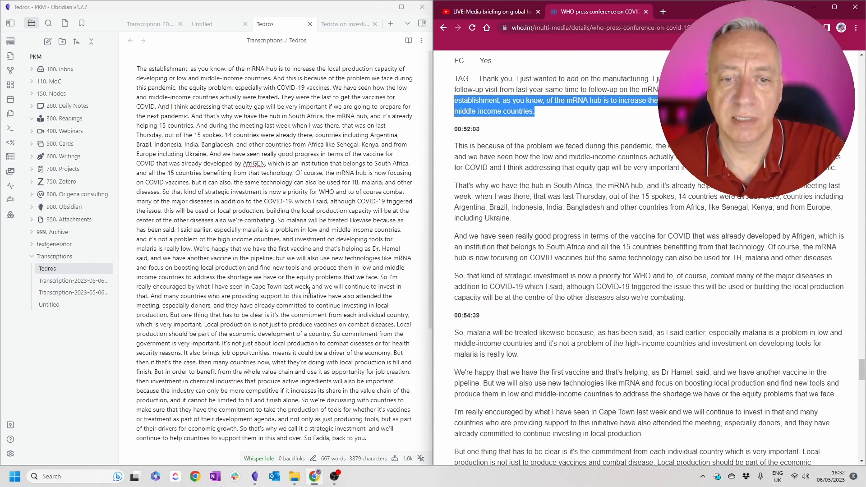
{"action": "scroll", "coordinate": [250, 280], "scroll_direction": "down", "scroll_amount": 1}
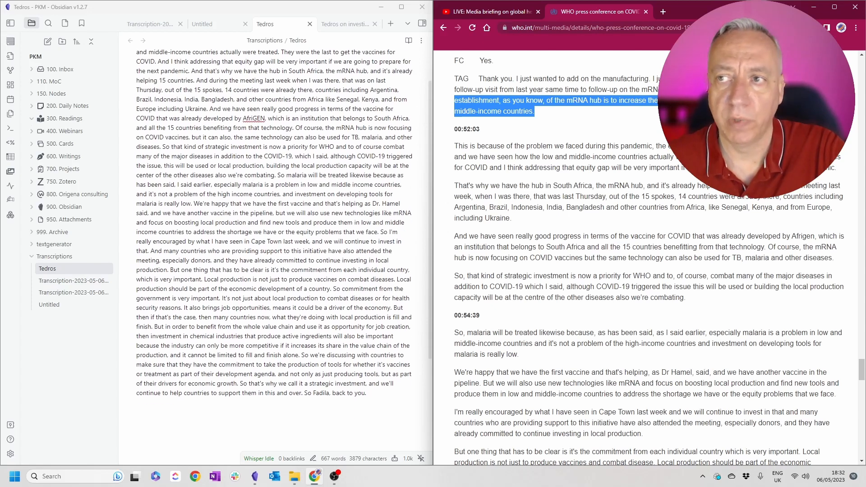
Step: Maximize Obsidian and generate a summary of the Tedros transcription below its text with the Summarize template, adding a blank line before it
{"action": "left_click", "coordinate": [402, 6]}
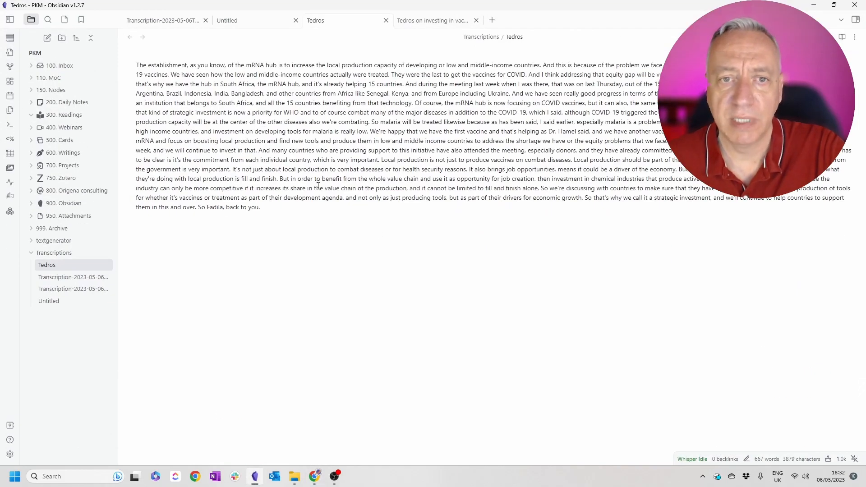
{"action": "left_click", "coordinate": [304, 212]}
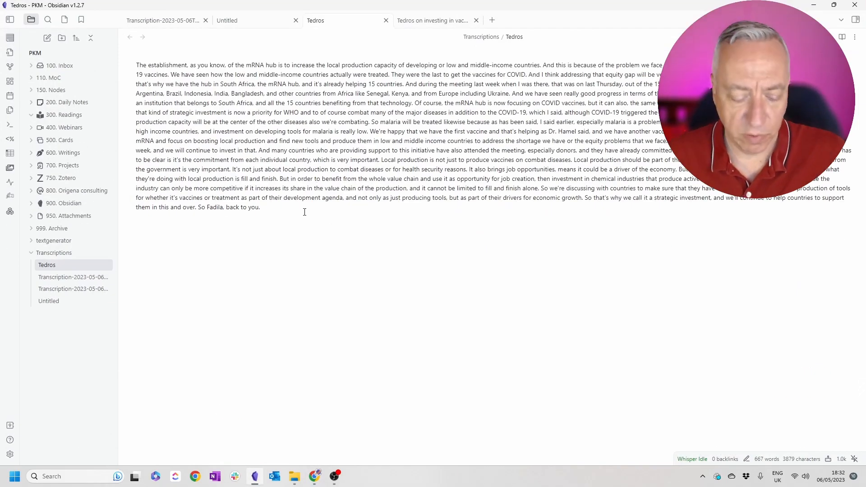
{"action": "key", "text": "ctrl+q"}
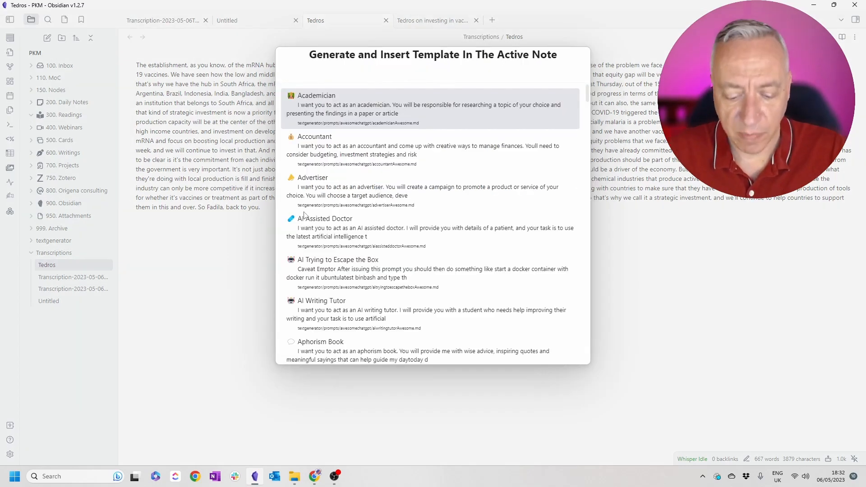
{"action": "type", "text": "su"}
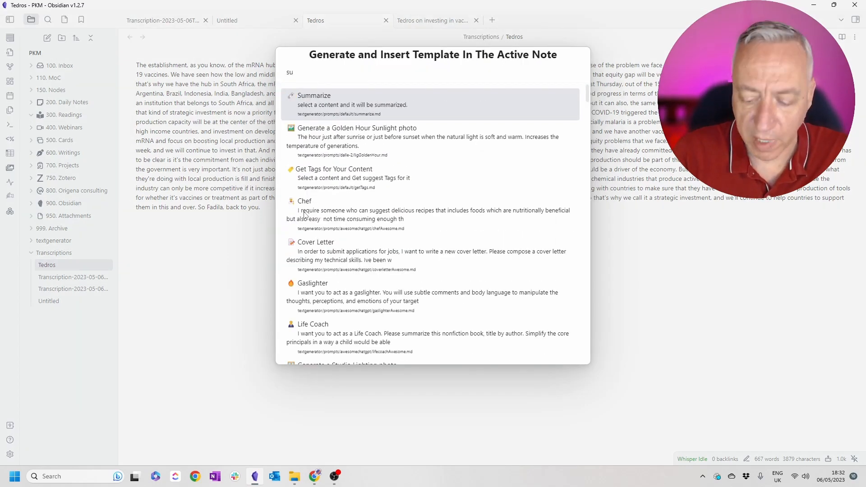
{"action": "key", "text": "Return"}
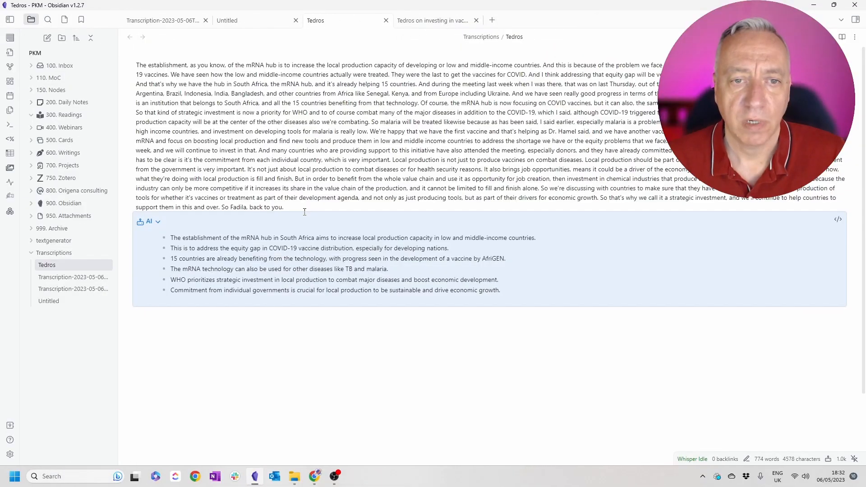
{"action": "key", "text": "Return"}
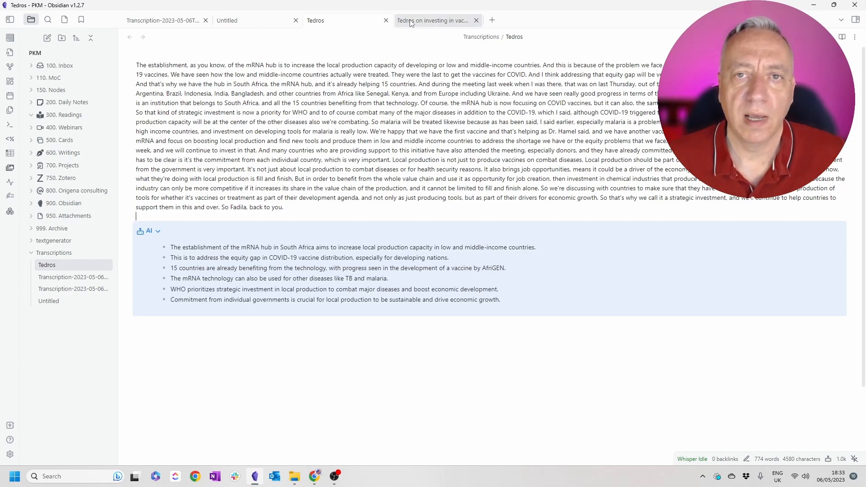
Step: Open the card "Tedros on investing in vaccine manufacture in LMIC" and review its topics, briefing bullets and references at enlarged text size
{"action": "left_click", "coordinate": [426, 21]}
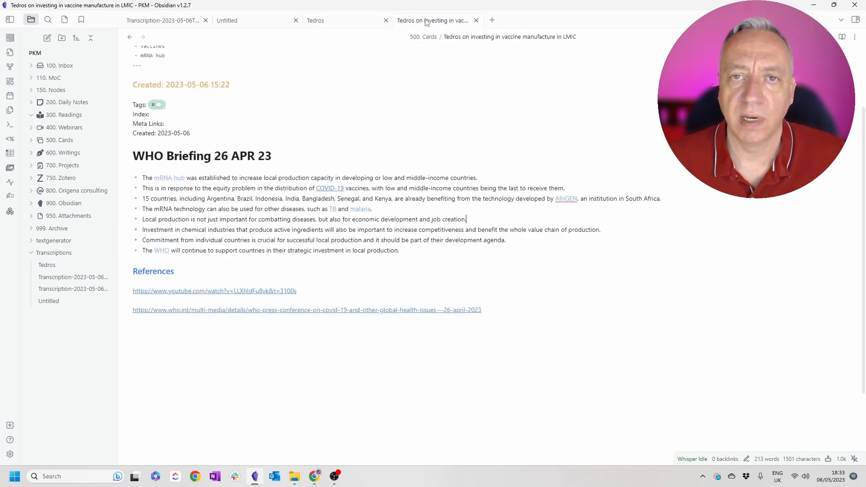
{"action": "scroll", "coordinate": [450, 155], "scroll_direction": "up", "scroll_amount": 2}
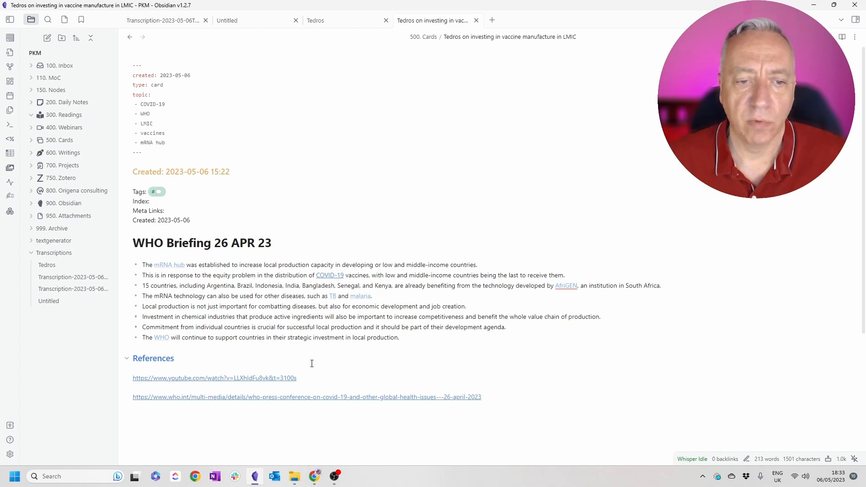
{"action": "scroll", "coordinate": [297, 307], "scroll_direction": "up", "scroll_amount": 1}
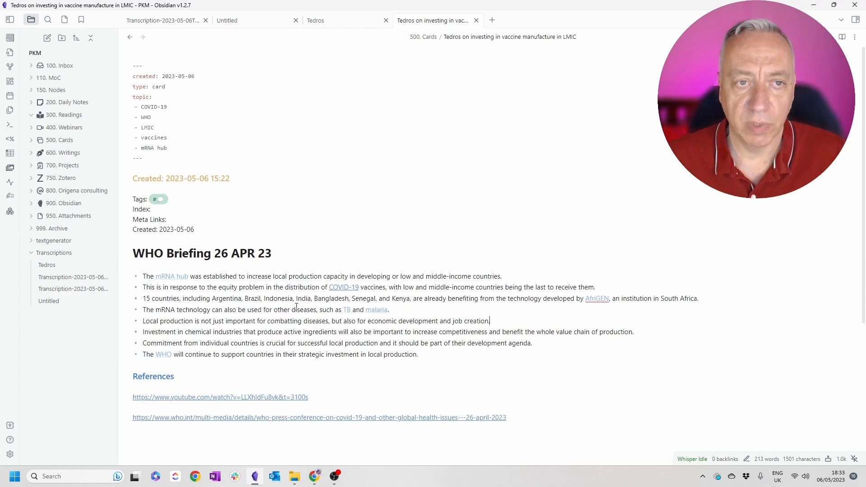
{"action": "scroll", "coordinate": [299, 299], "scroll_direction": "up", "scroll_amount": 1}
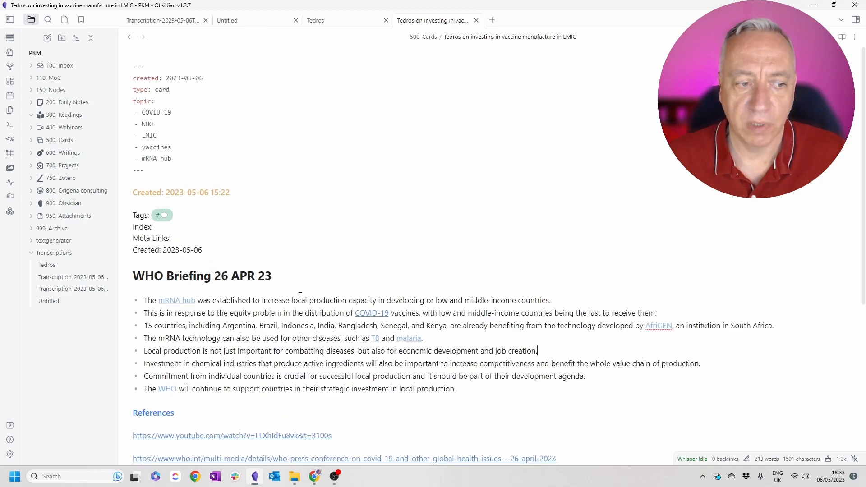
{"action": "right_click", "coordinate": [343, 179]}
{"action": "left_click_drag", "start_coordinate": [299, 197], "coordinate": [340, 190]}
{"action": "left_click", "coordinate": [342, 202]}
{"action": "scroll", "coordinate": [415, 309], "scroll_direction": "down", "scroll_amount": 1}
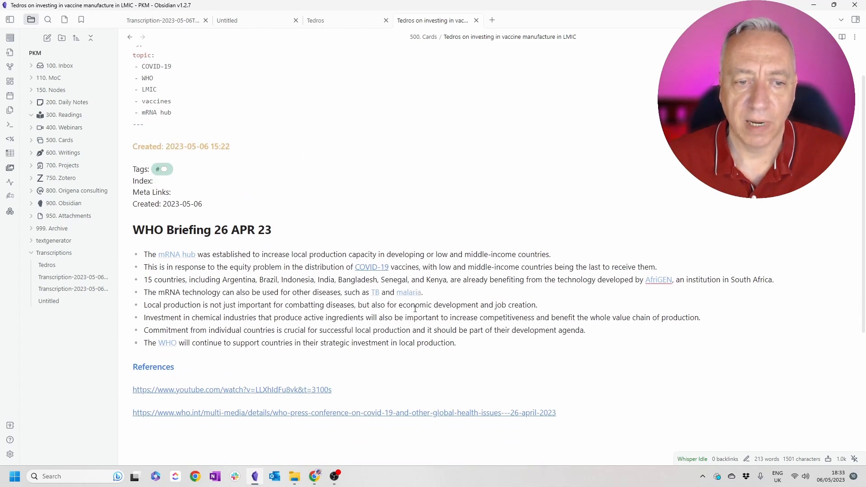
{"action": "scroll", "coordinate": [415, 308], "scroll_direction": "down", "scroll_amount": 2}
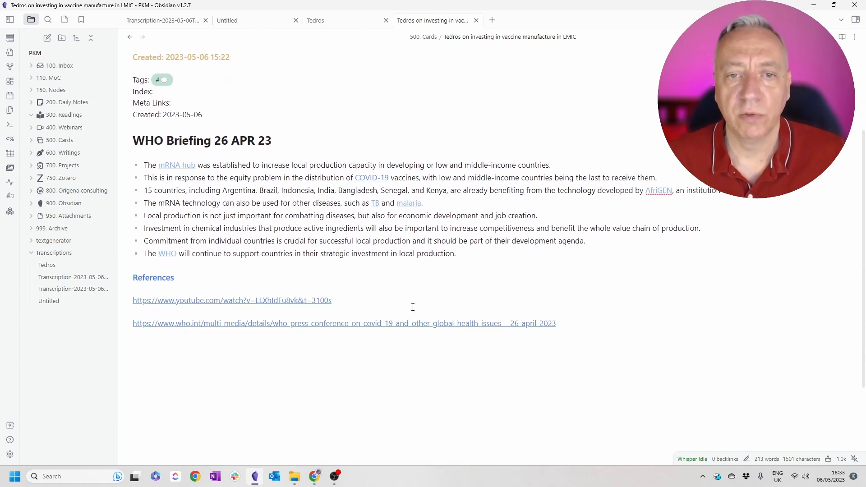
{"action": "scroll", "coordinate": [399, 307], "scroll_direction": "up", "scroll_amount": 1}
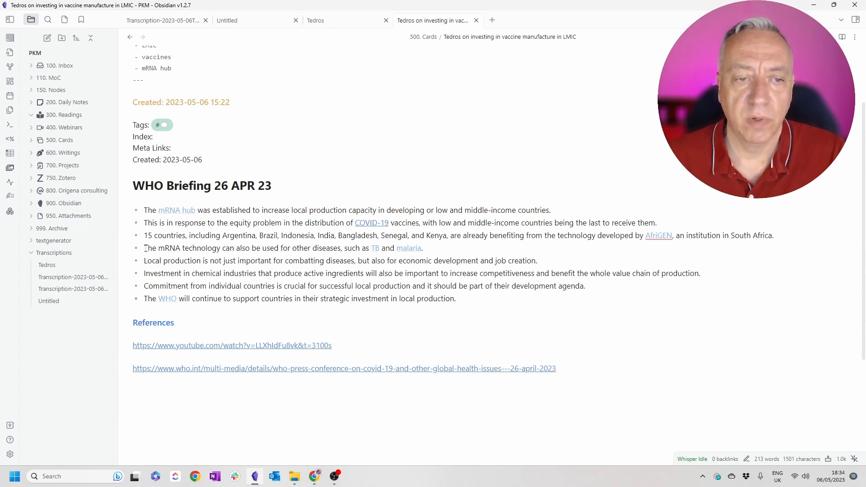
Step: Generate a paragraph from the three bullets on local production, chemical industries and country commitment with the Write paragraph template
{"action": "left_click_drag", "start_coordinate": [145, 261], "coordinate": [605, 286]}
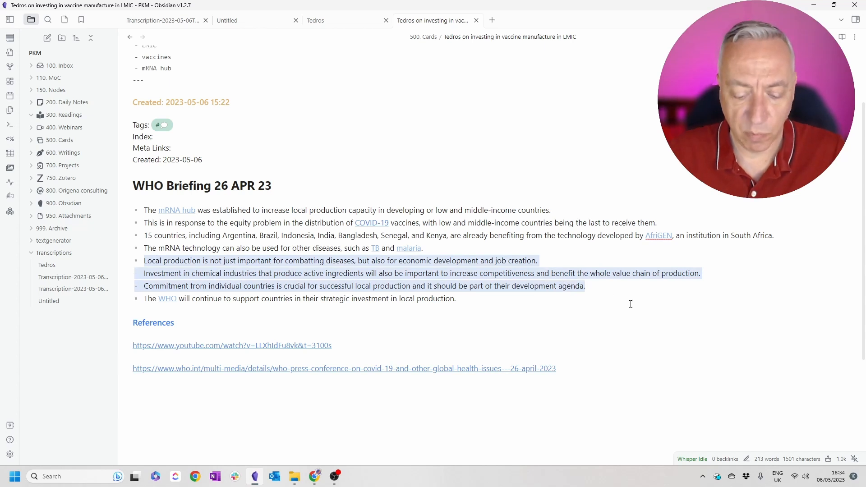
{"action": "key", "text": "ctrl+q"}
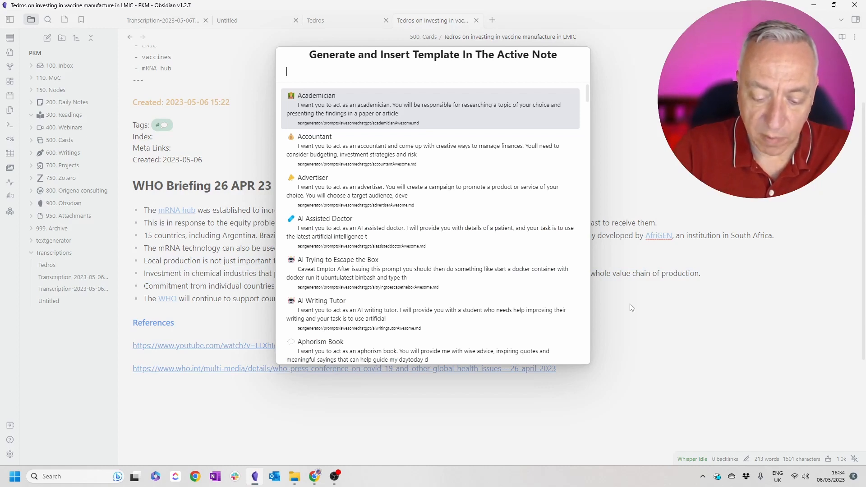
{"action": "type", "text": "get"}
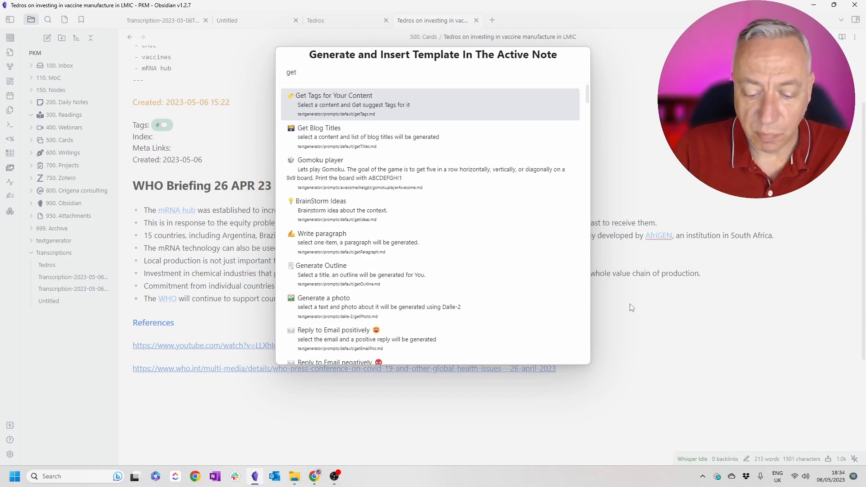
{"action": "type", "text": "p"}
{"action": "key", "text": "Return"}
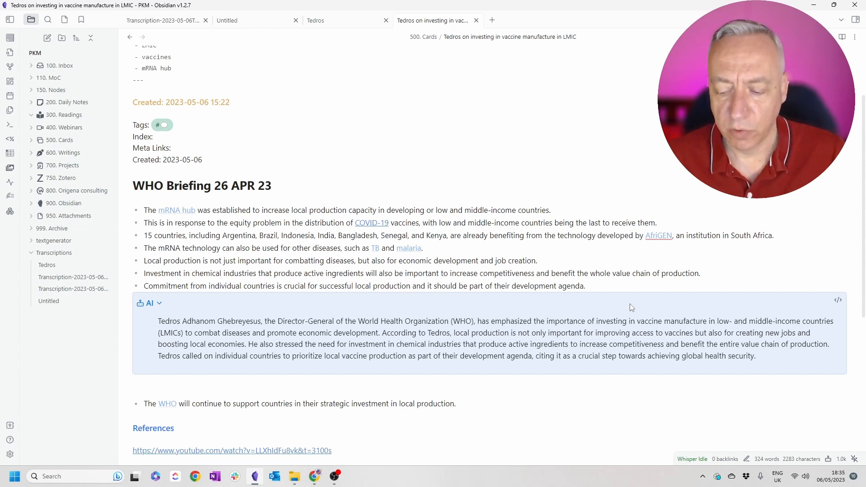
Step: Generate an outline from the same three local production bullets with the Generate Outline template
{"action": "left_click_drag", "start_coordinate": [585, 286], "coordinate": [116, 265]}
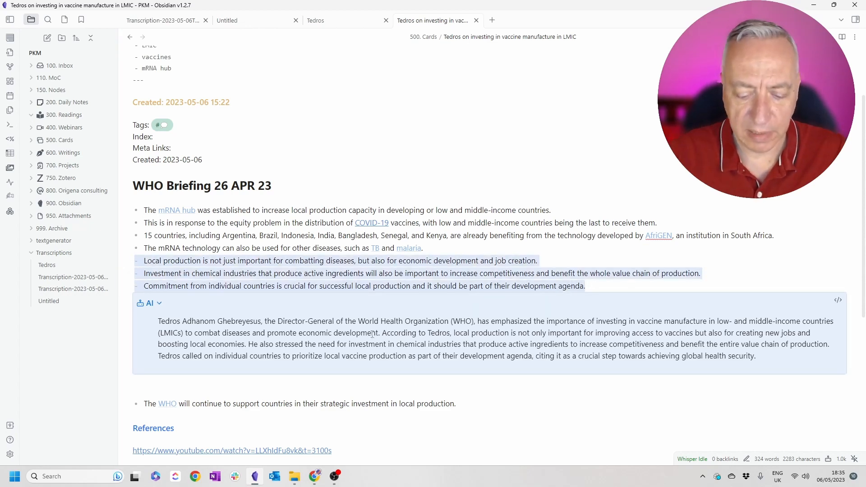
{"action": "key", "text": "ctrl+q"}
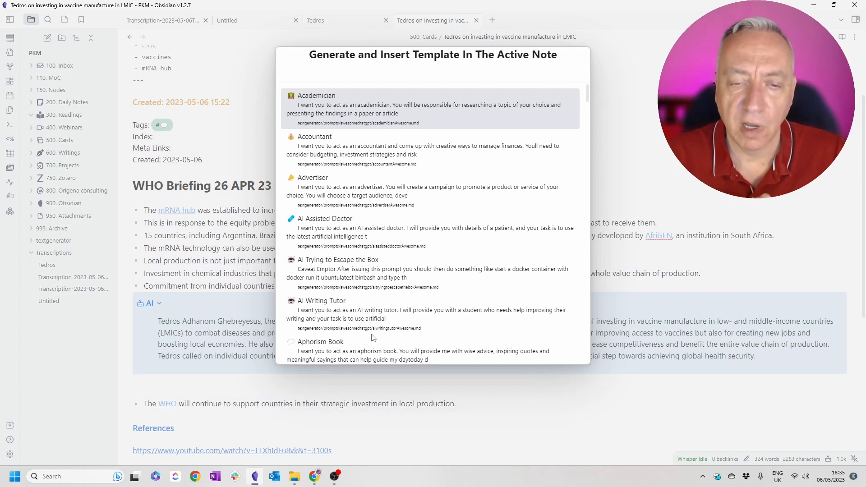
{"action": "type", "text": "out"}
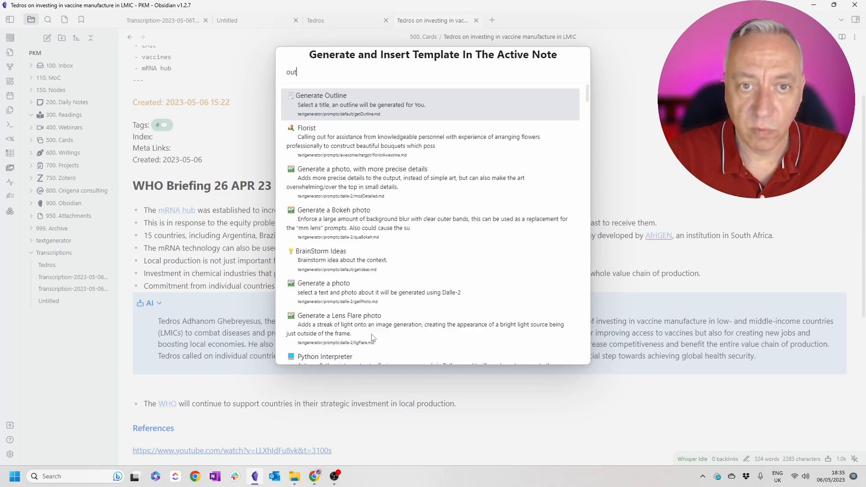
{"action": "key", "text": "Return"}
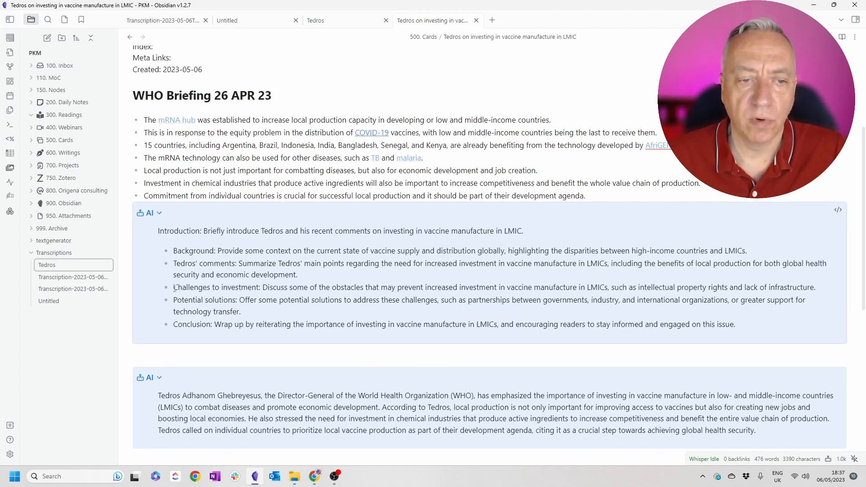
Step: Run the BrainStorm Ideas template on the outline's "Challenges to investment" bullet
{"action": "left_click_drag", "start_coordinate": [175, 288], "coordinate": [862, 287]}
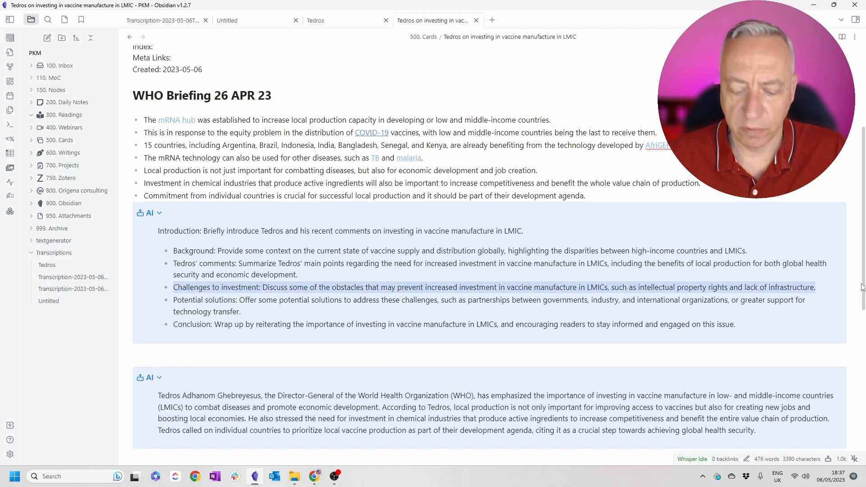
{"action": "key", "text": "ctrl+q"}
{"action": "type", "text": "get"}
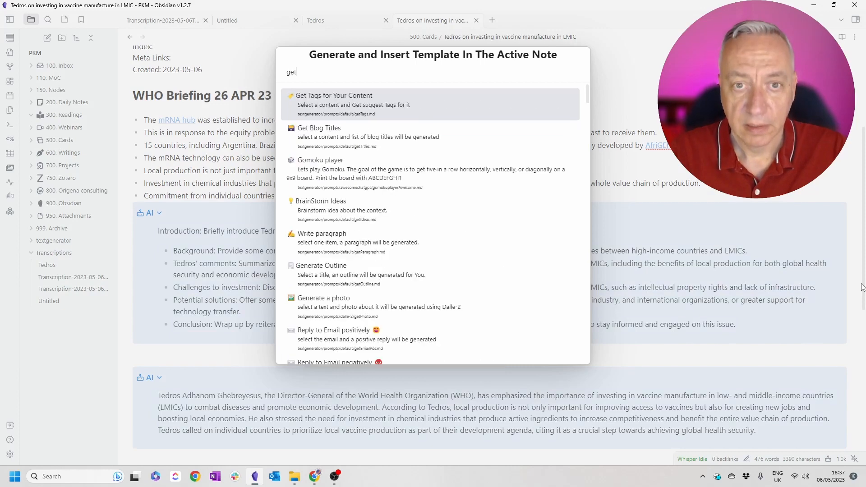
{"action": "type", "text": "id"}
{"action": "key", "text": "Return"}
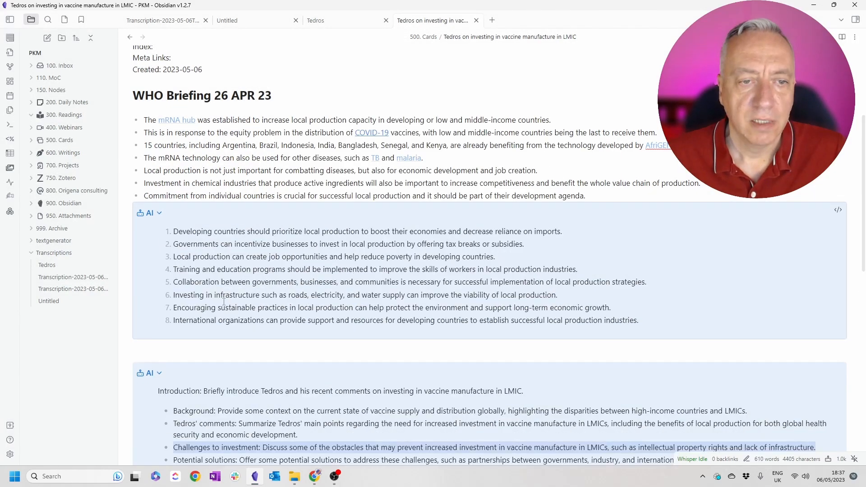